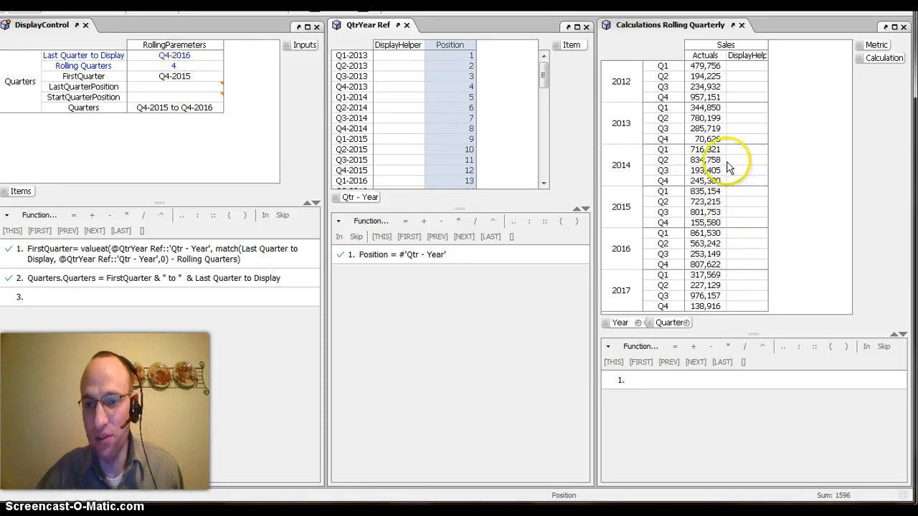
click(217, 58)
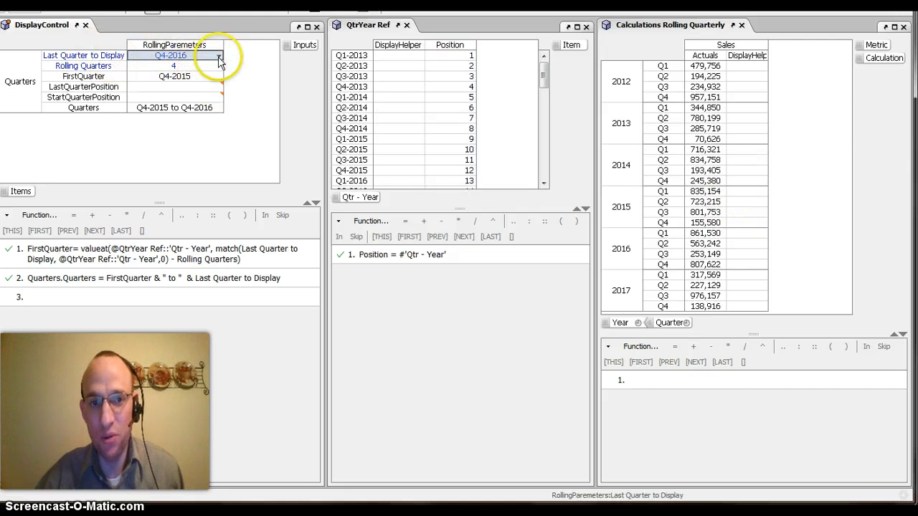
click(218, 57)
click(218, 59)
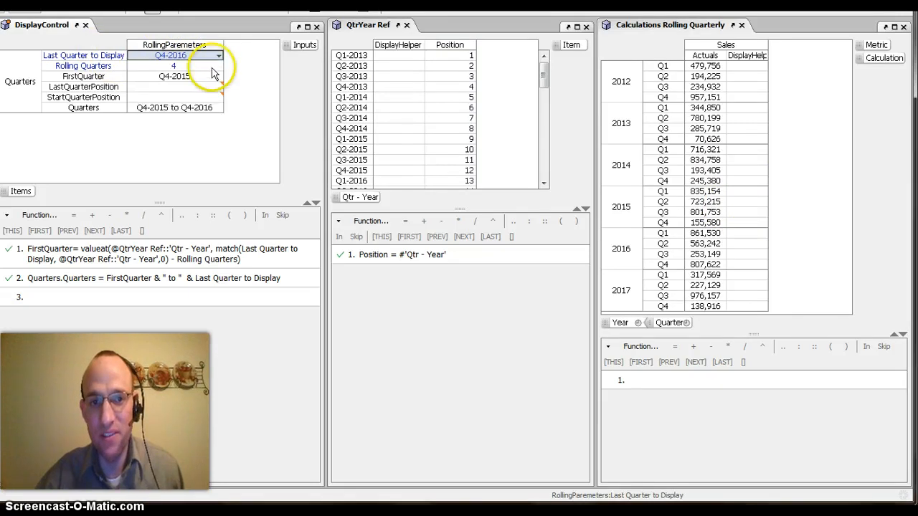
click(212, 66)
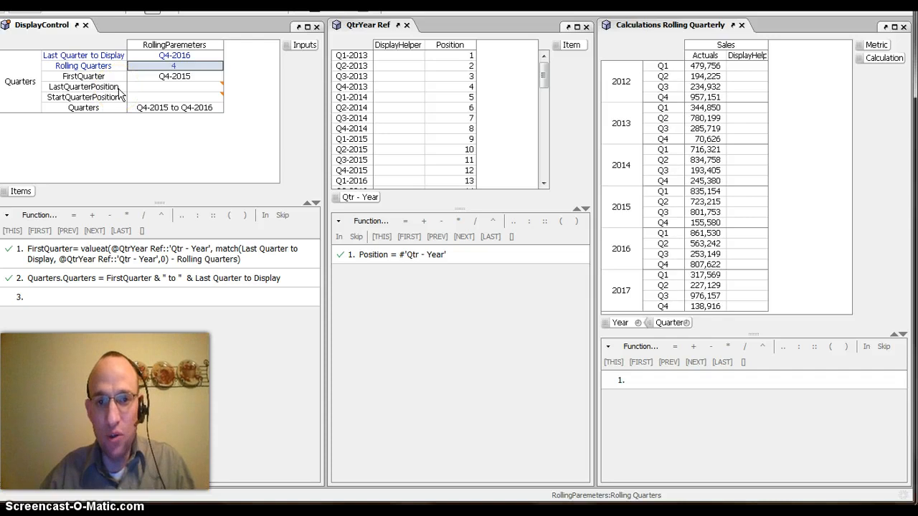
Step: Add an item named QtyYearHelper after Position in the QtrYear Ref matrix
click(437, 45)
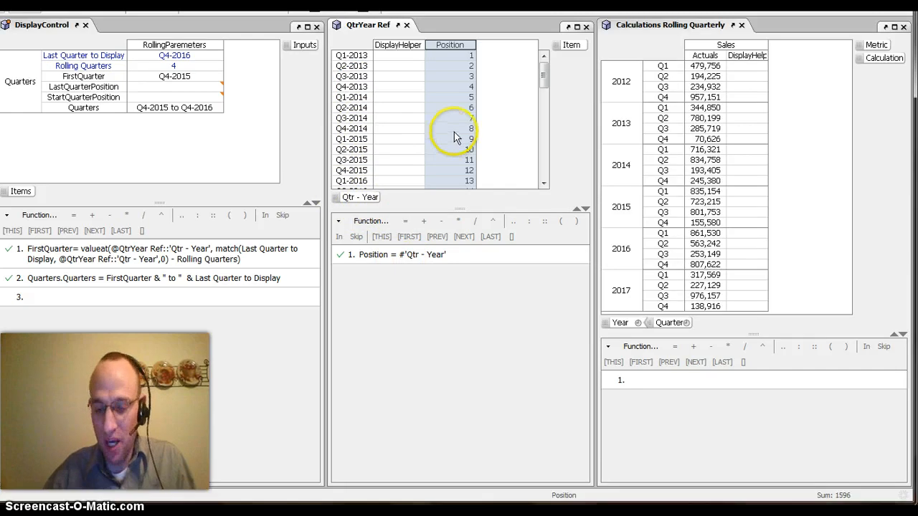
key(Return)
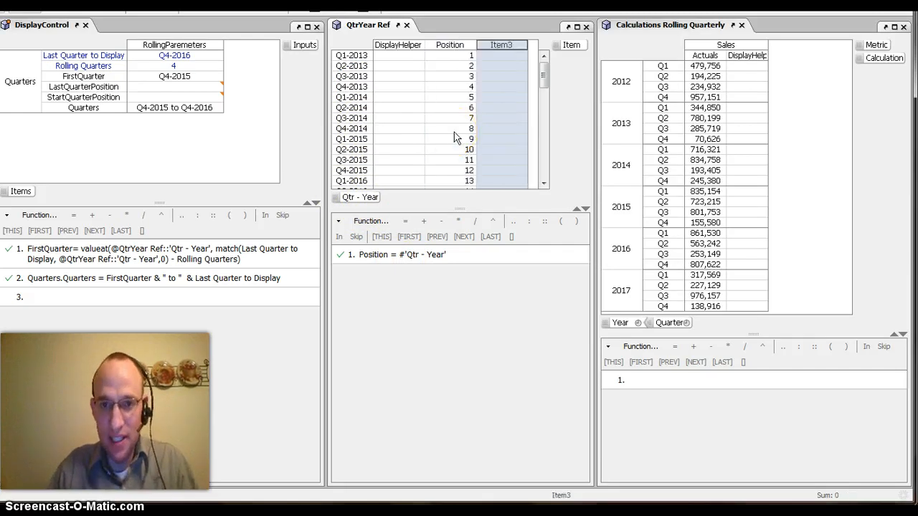
text(QtyYear)
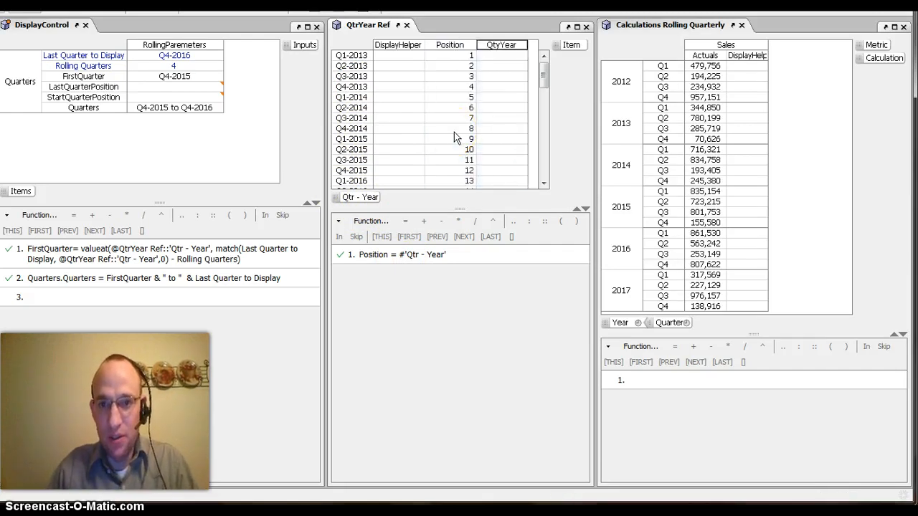
text(Helper)
key(Return)
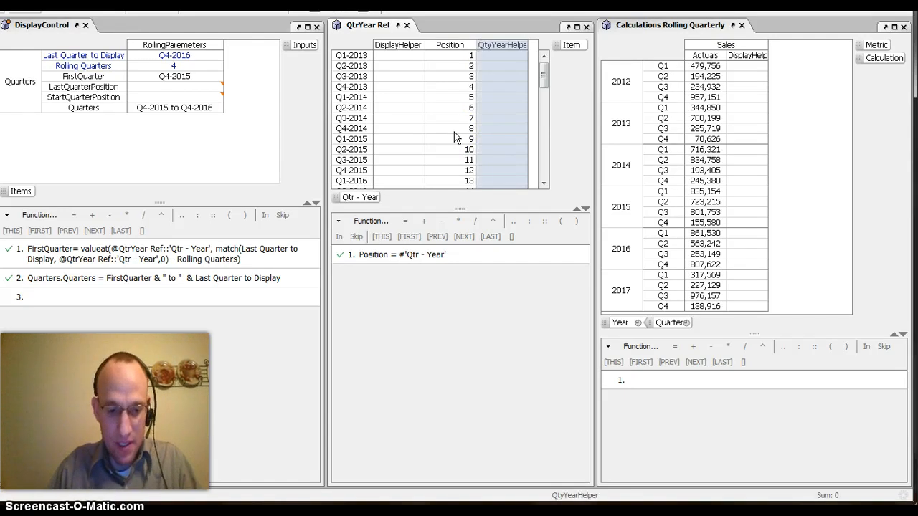
Step: Define the QtyYearHelper formula as @'Qtr - Year' so that it returns each row's quarter name
text(= )
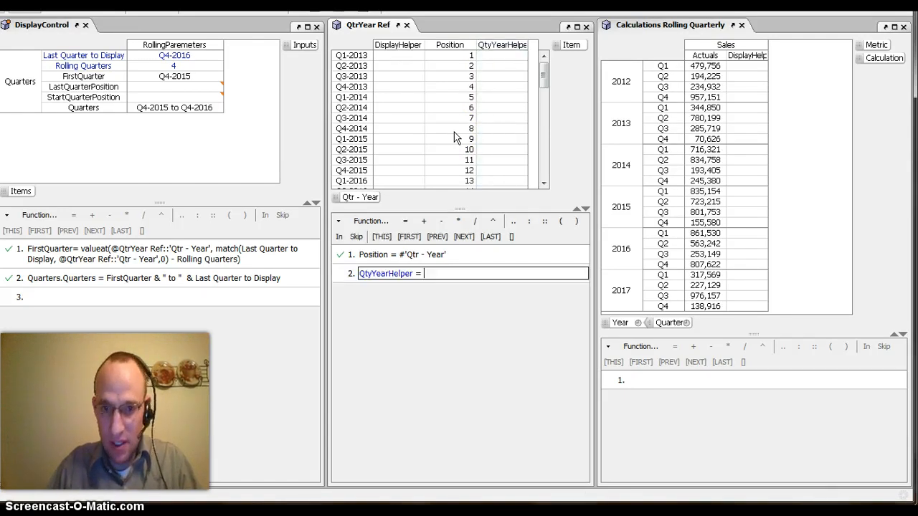
text(@)
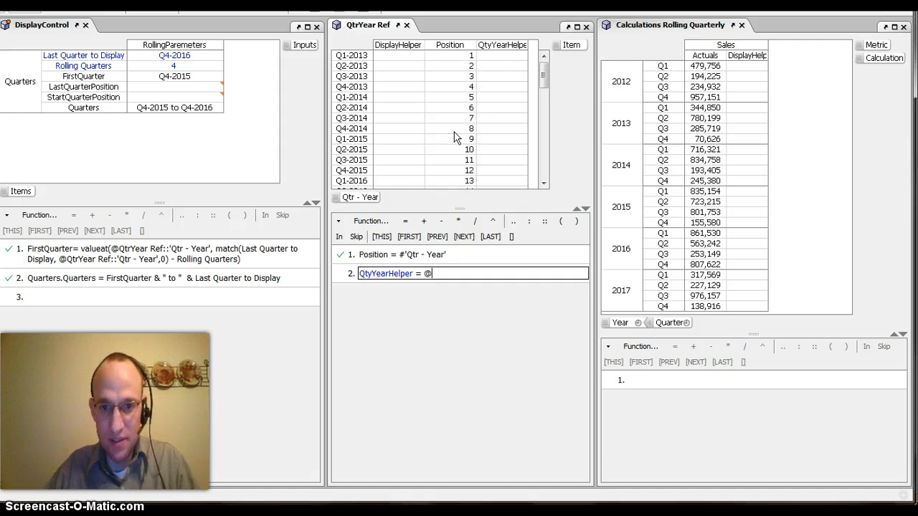
click(356, 199)
key(Return)
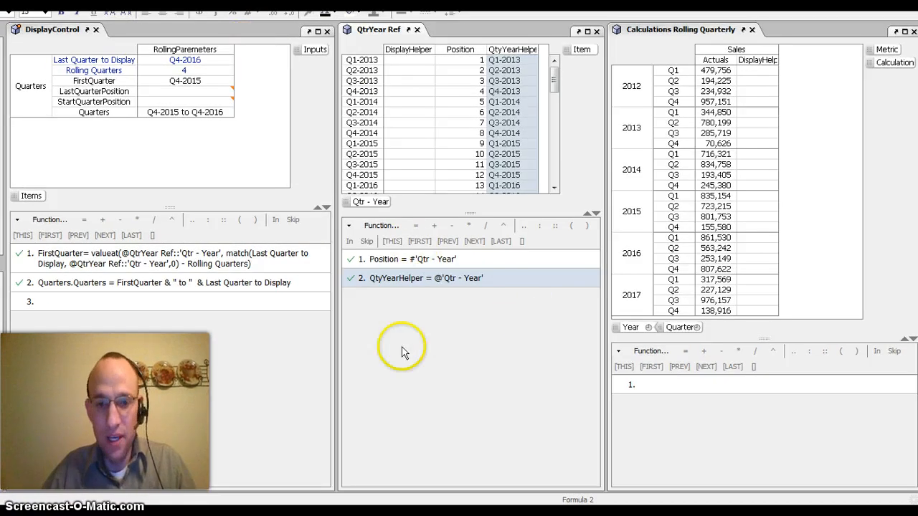
Step: In DisplayControl, define LastQuarterPosition as match(Last Quarter to Display, QtrYear Ref::QtyYearHelper,0)
click(147, 304)
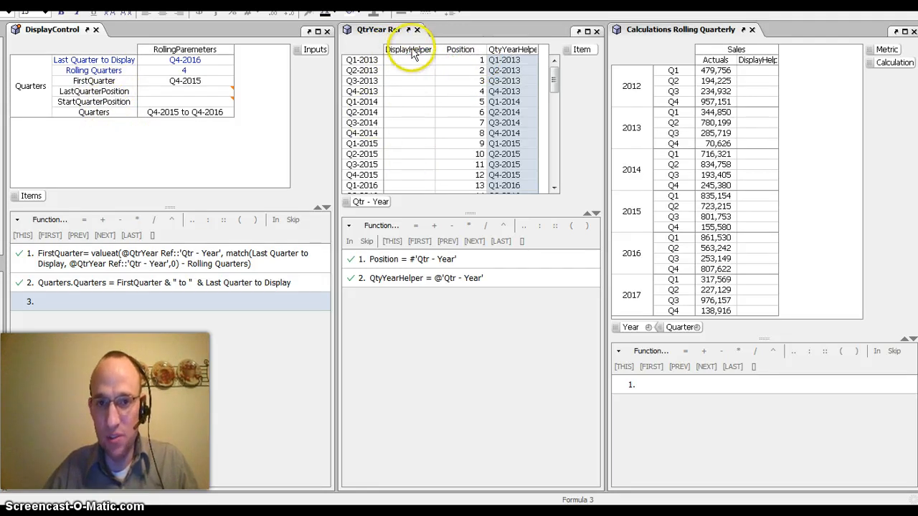
click(108, 92)
key(equal)
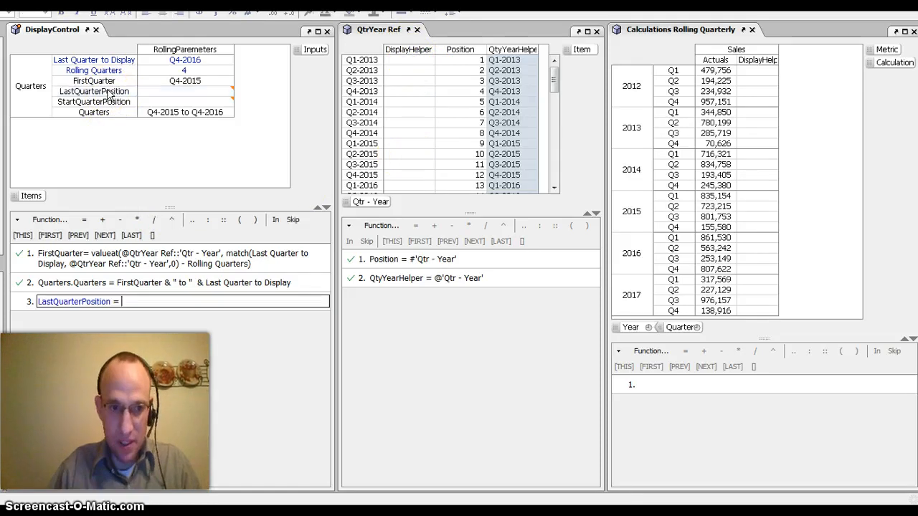
text(match()
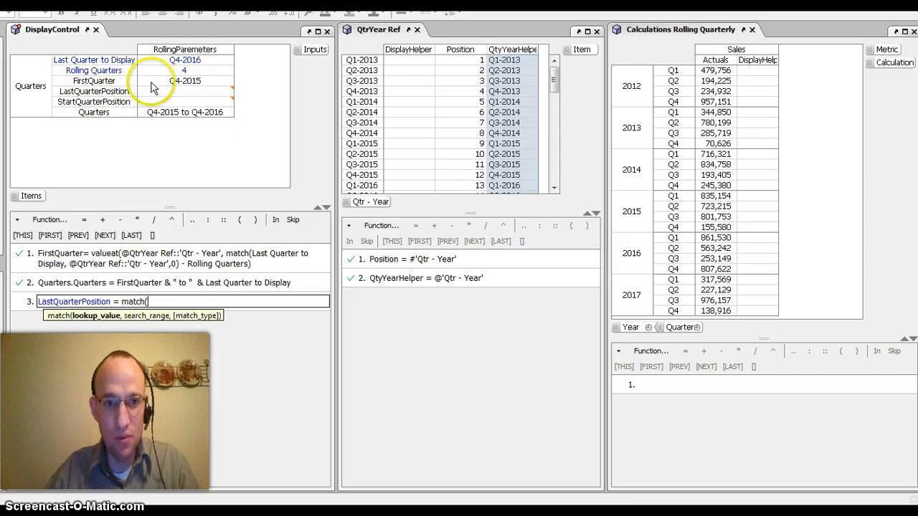
click(117, 62)
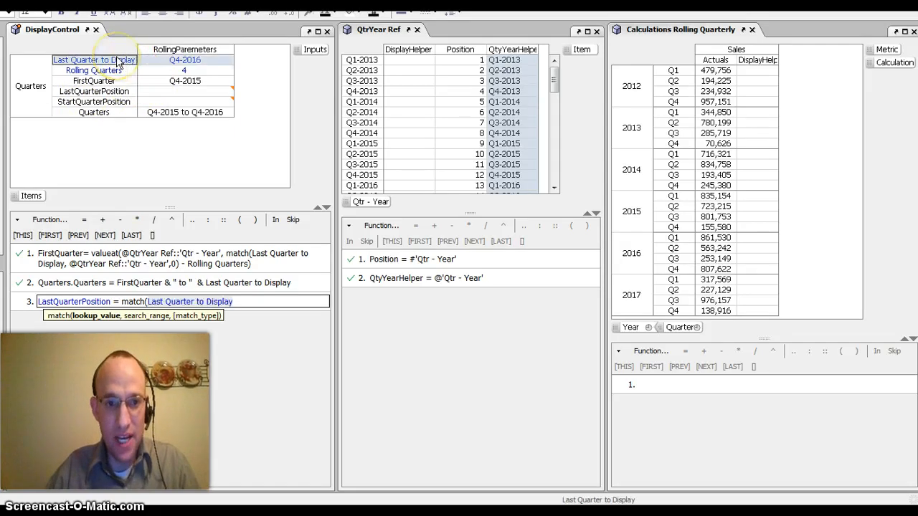
text(,)
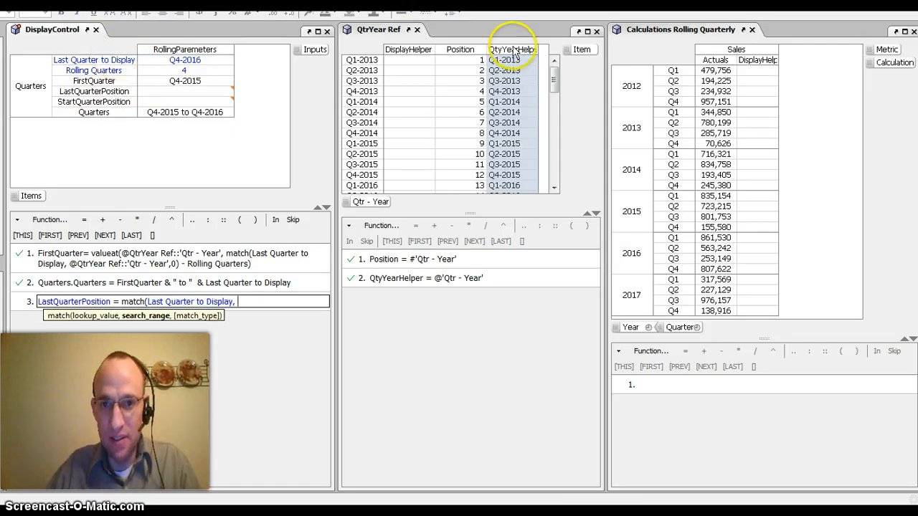
click(513, 53)
text(,0))
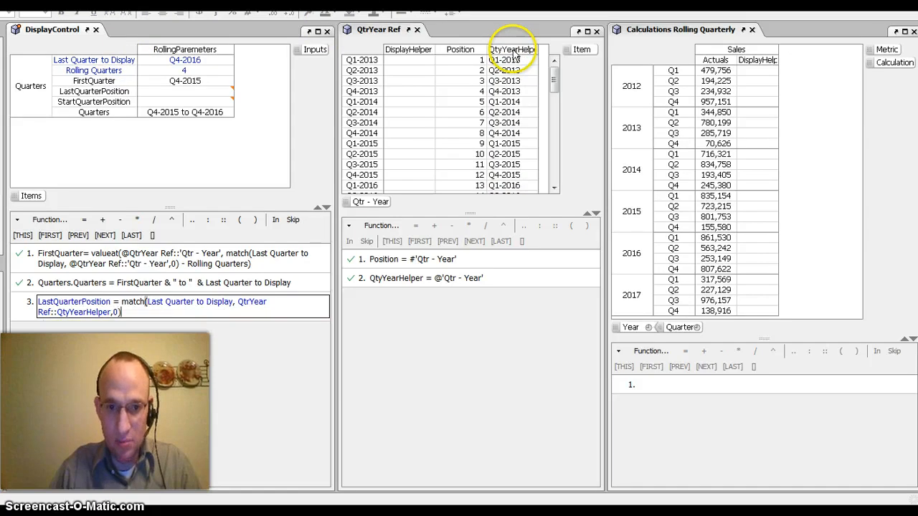
key(Return)
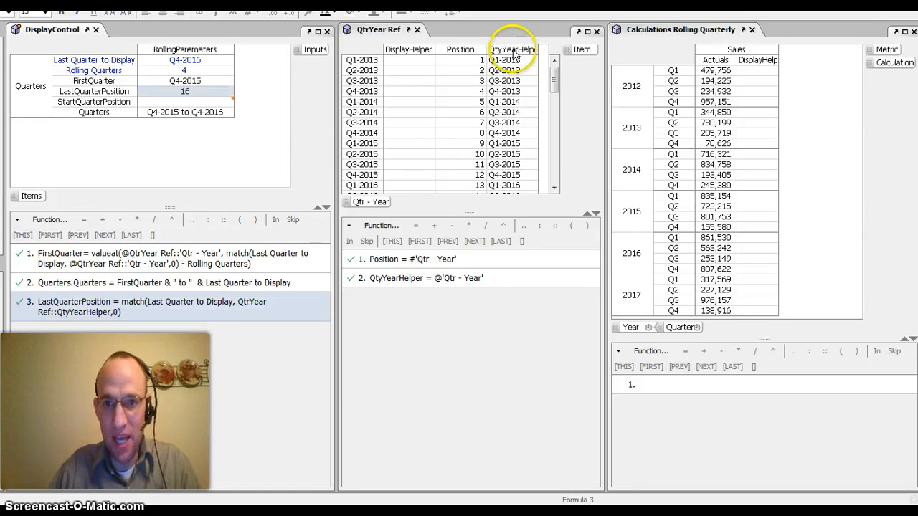
Step: In DisplayControl, define StartQuarterPosition as match(FirstQuarter, QtrYear Ref::QtyYearHelper, 0)
click(105, 105)
text(= match()
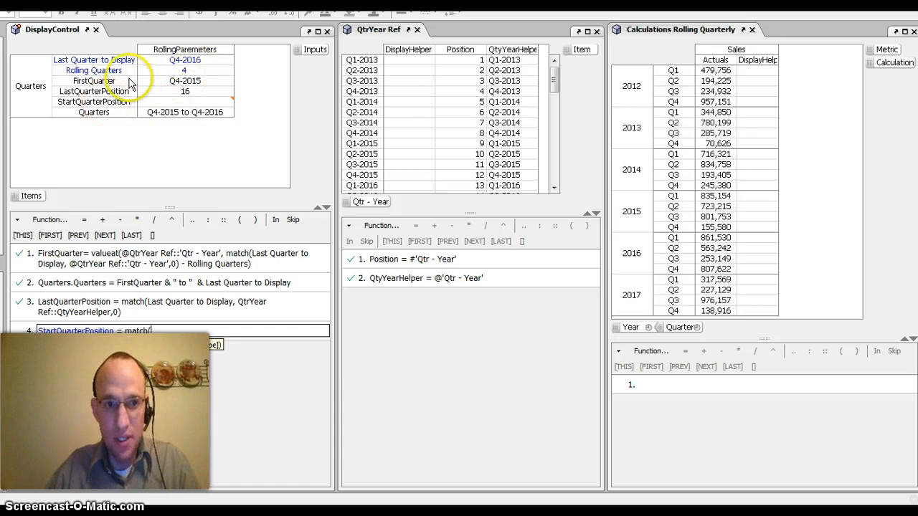
click(124, 81)
text(,)
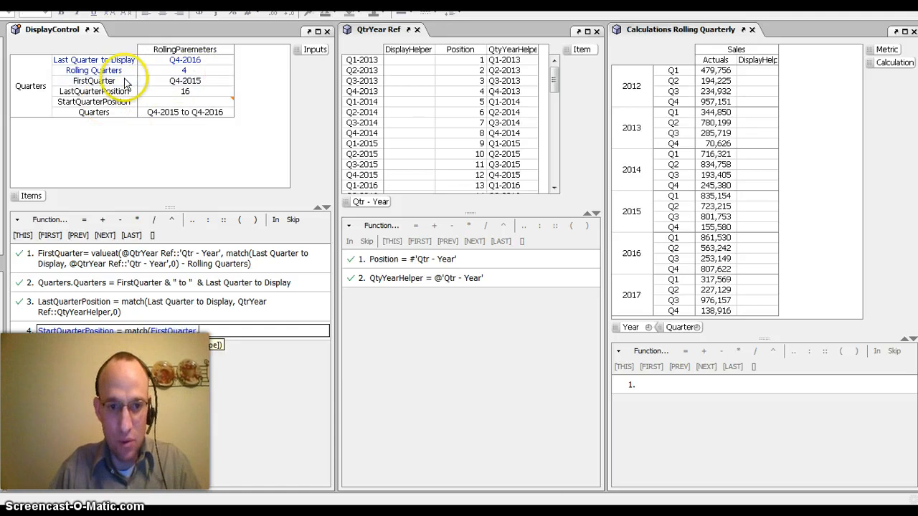
click(510, 51)
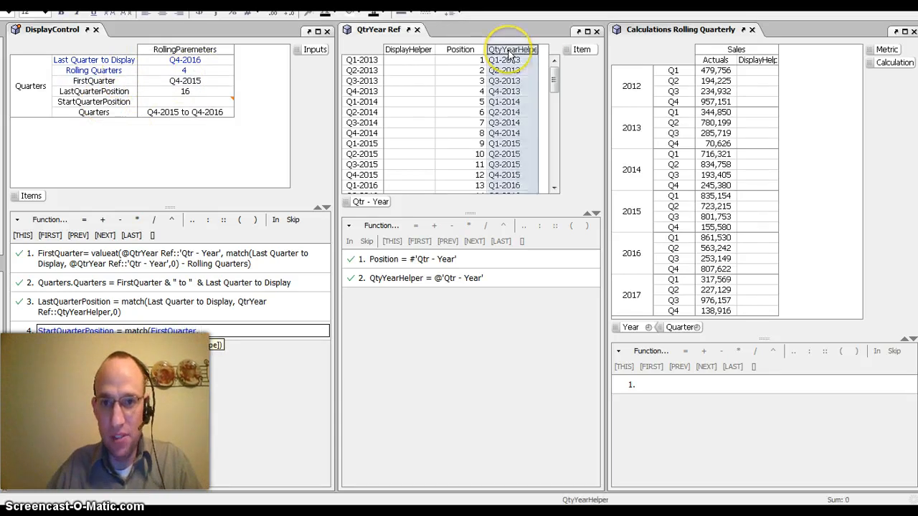
text(,)
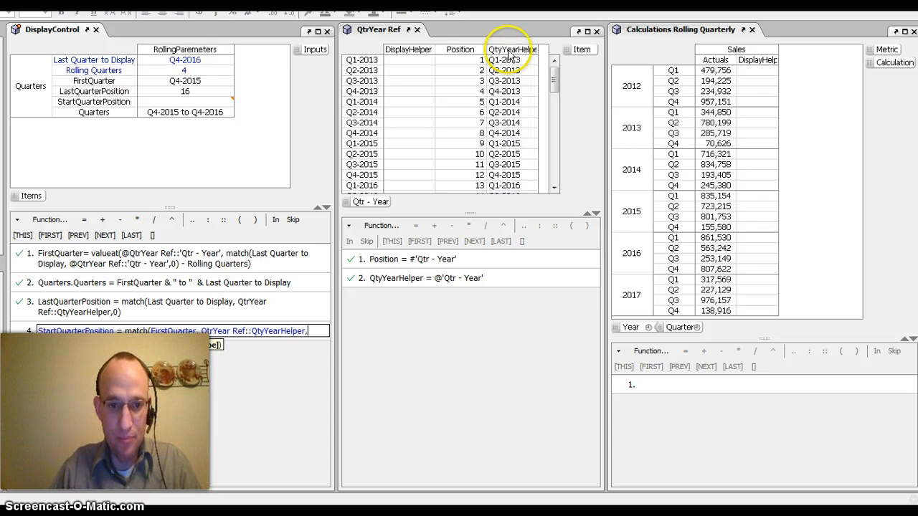
text( 0))
key(Return)
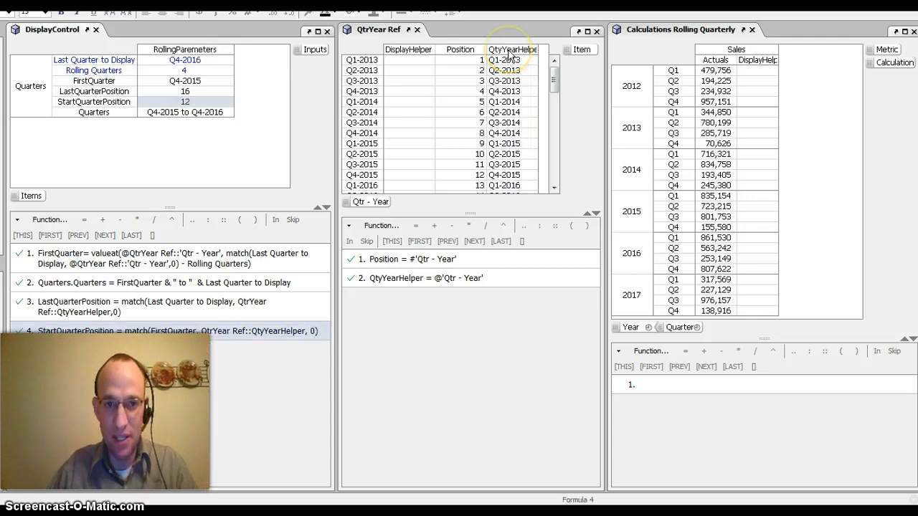
click(466, 175)
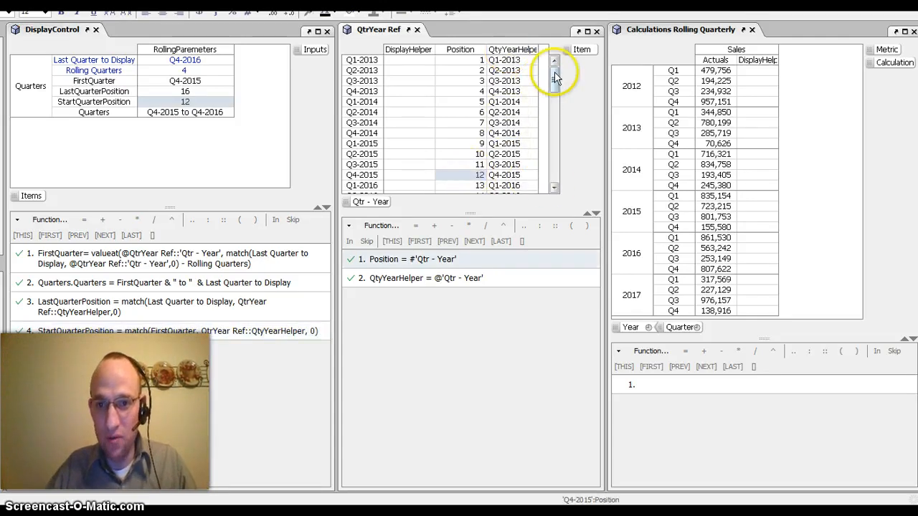
drag(552, 72, 554, 89)
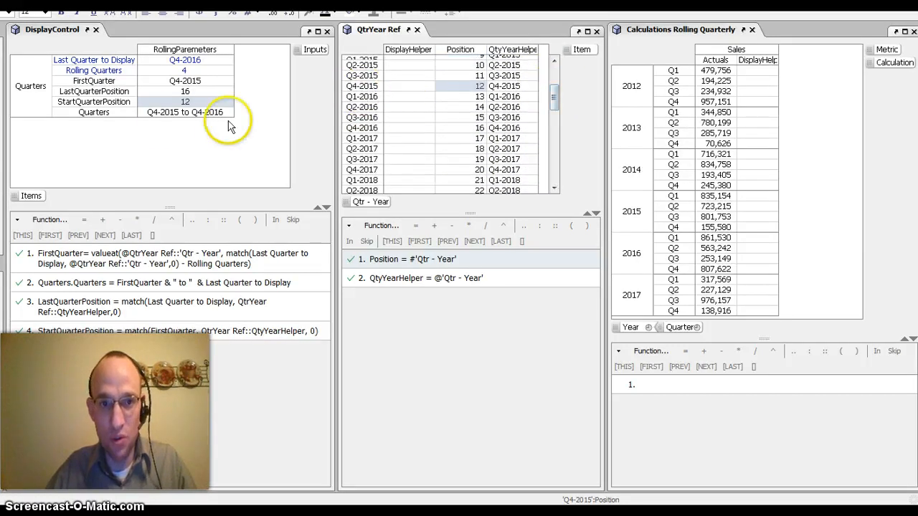
shift+click(474, 140)
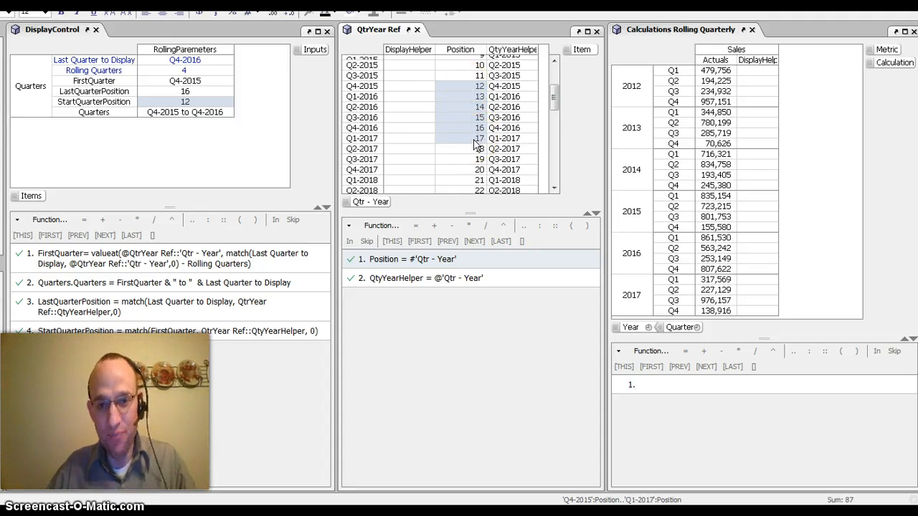
Step: In QtrYear Ref, define DisplayHelper as between(Position, DisplayControl::StartQuarterPosition, DisplayControl::LastQuarterPosition, 1)
click(416, 52)
click(418, 52)
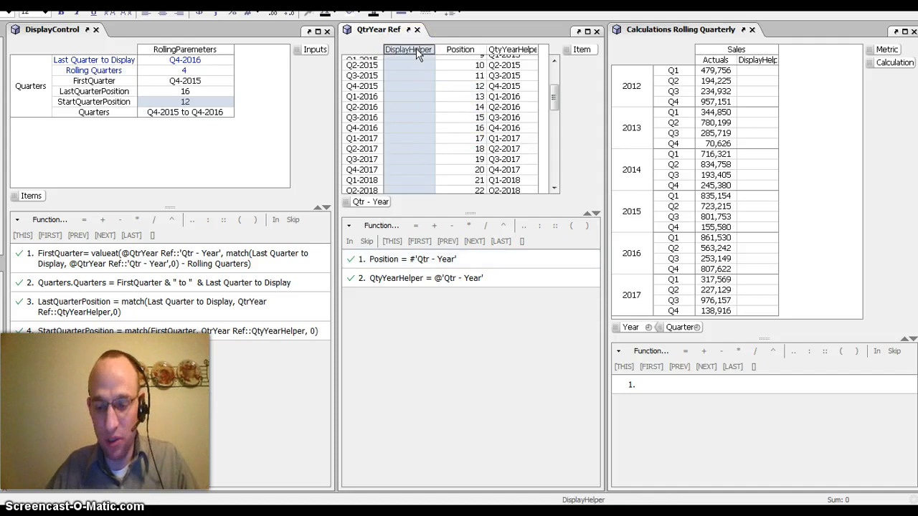
text(= be)
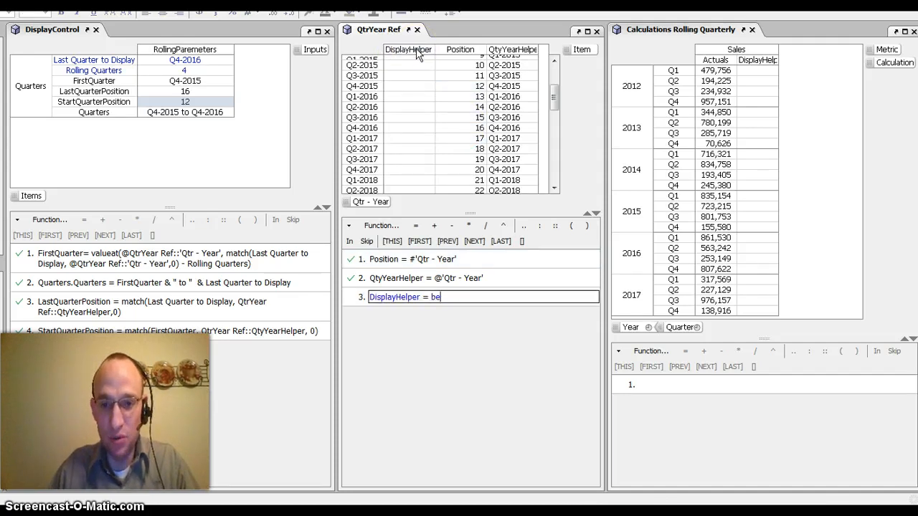
text(tween()
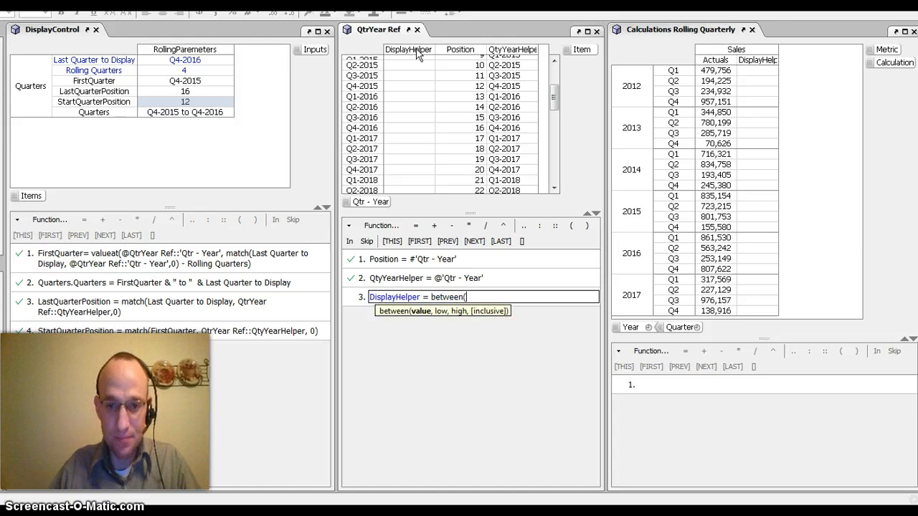
click(464, 51)
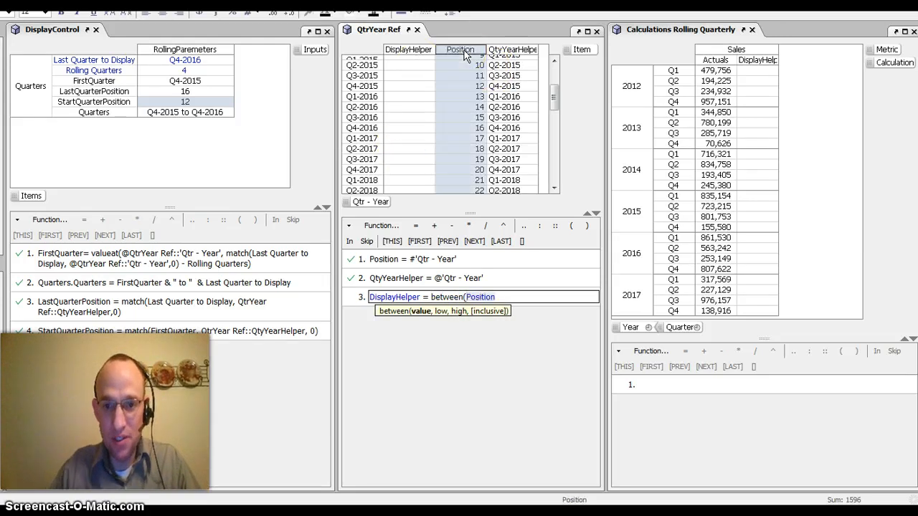
text(,)
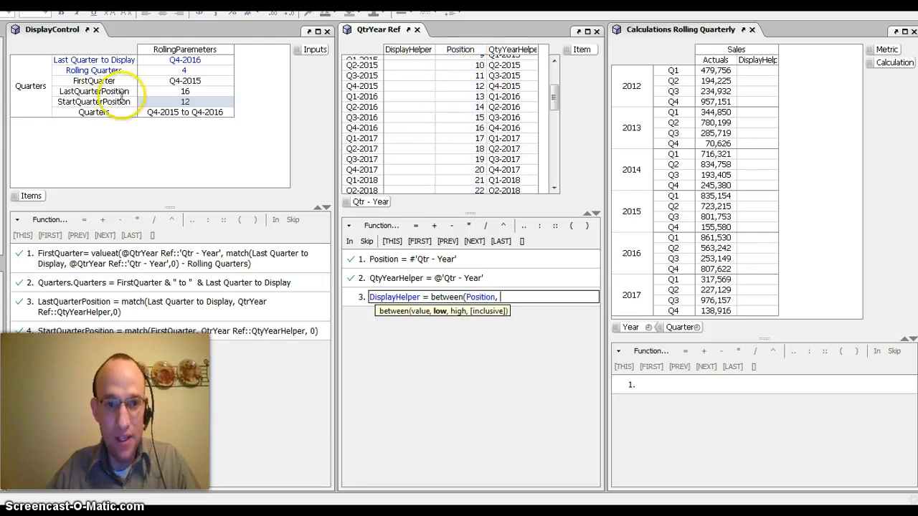
click(123, 102)
text(,)
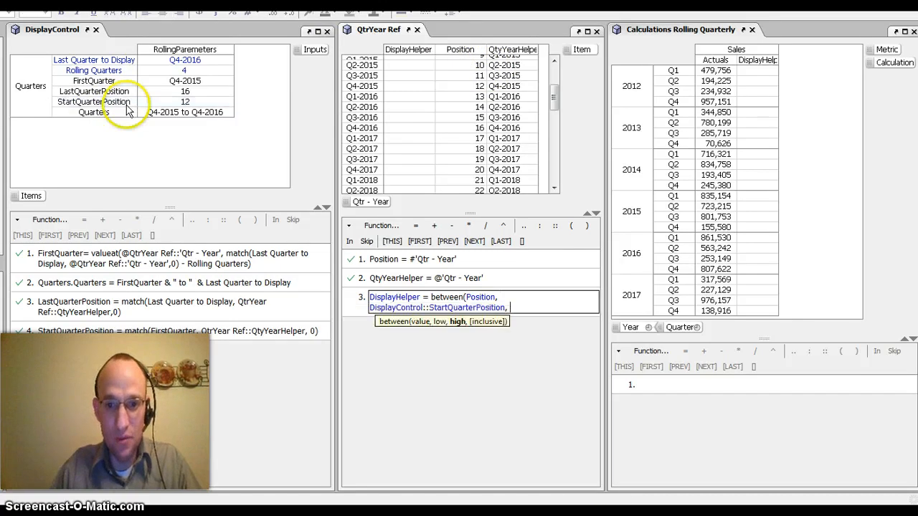
click(130, 93)
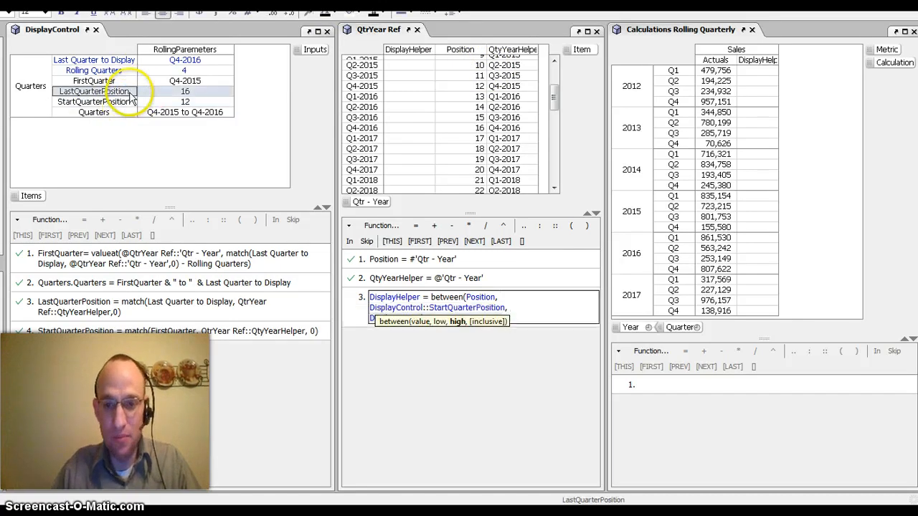
text(, 1)
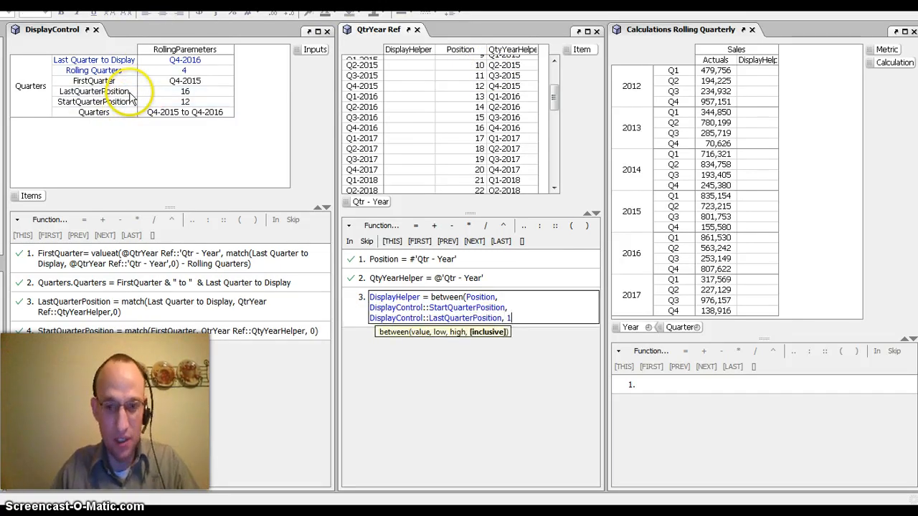
text())
key(Return)
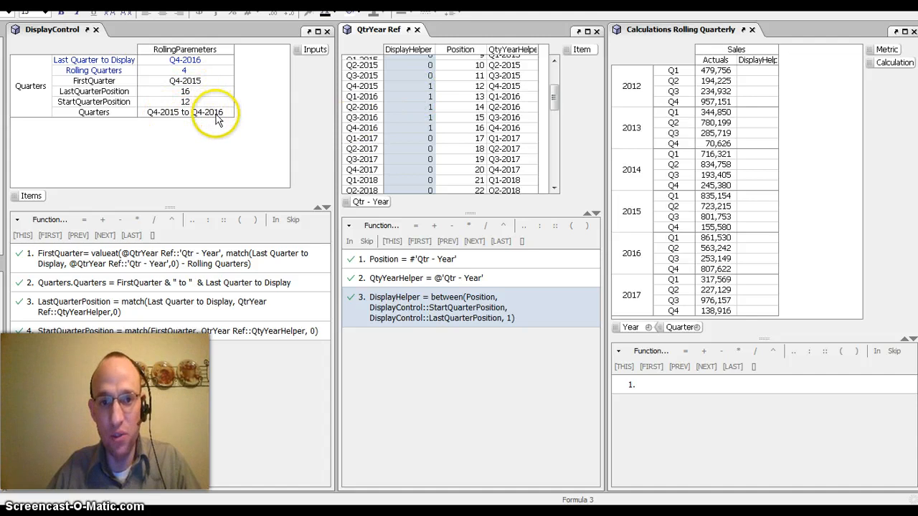
Step: In DisplayControl, set Rolling Quarters to 3 to test the quarter range and helper flags
click(209, 72)
text(3)
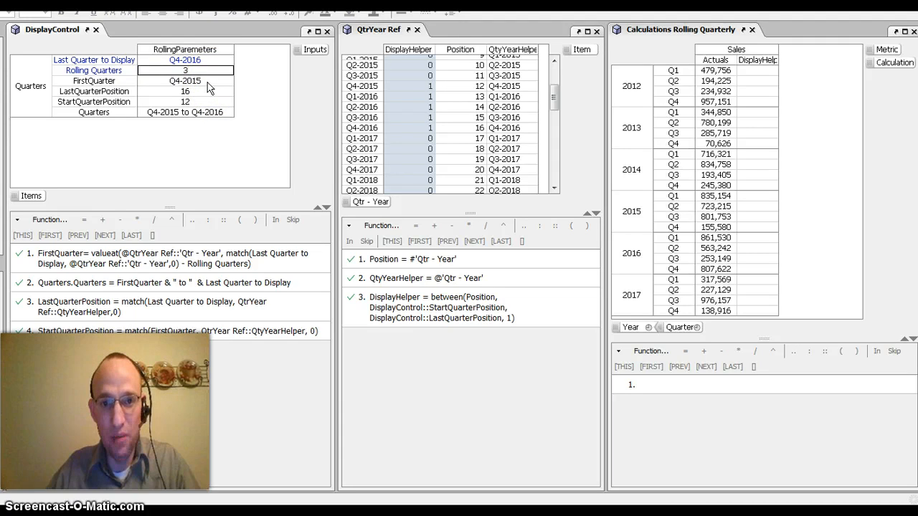
click(208, 86)
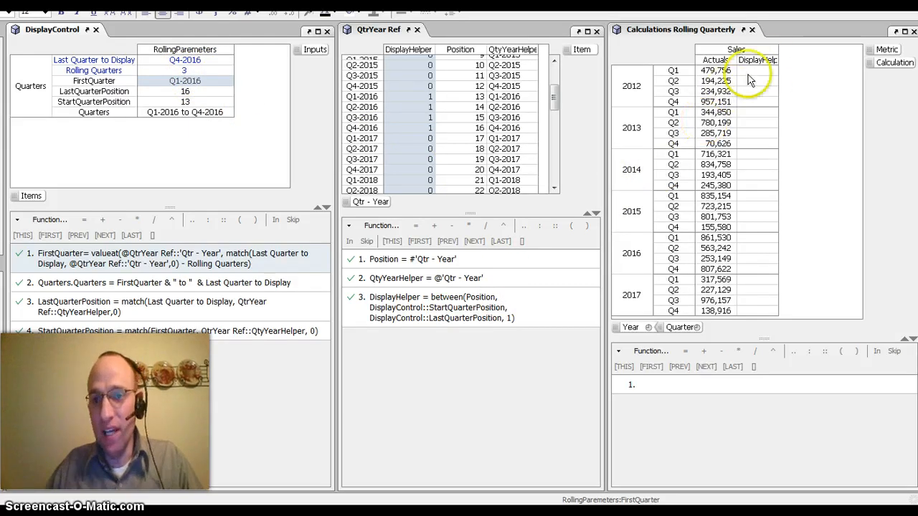
click(770, 62)
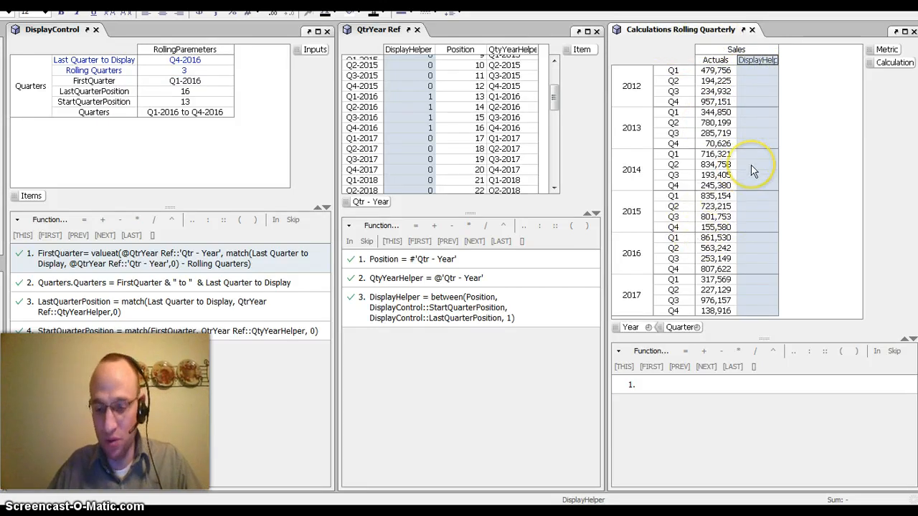
text(= s)
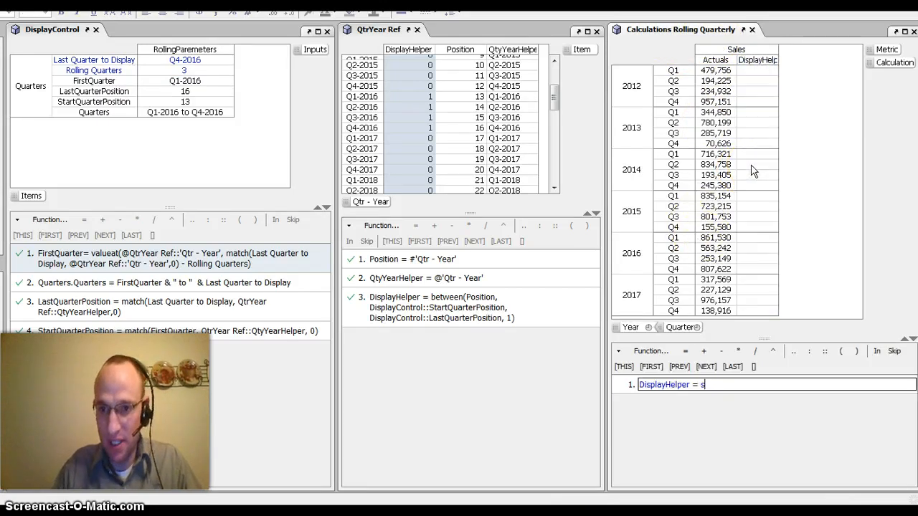
text(elect()
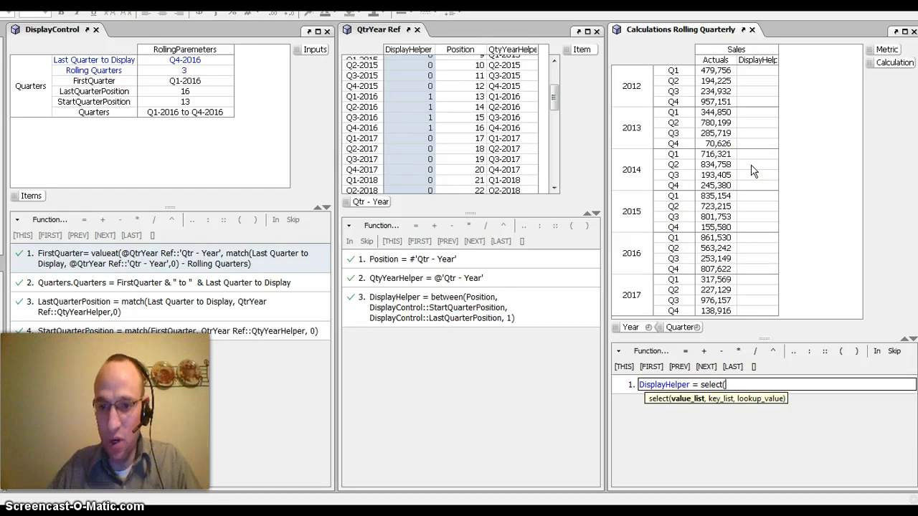
click(406, 50)
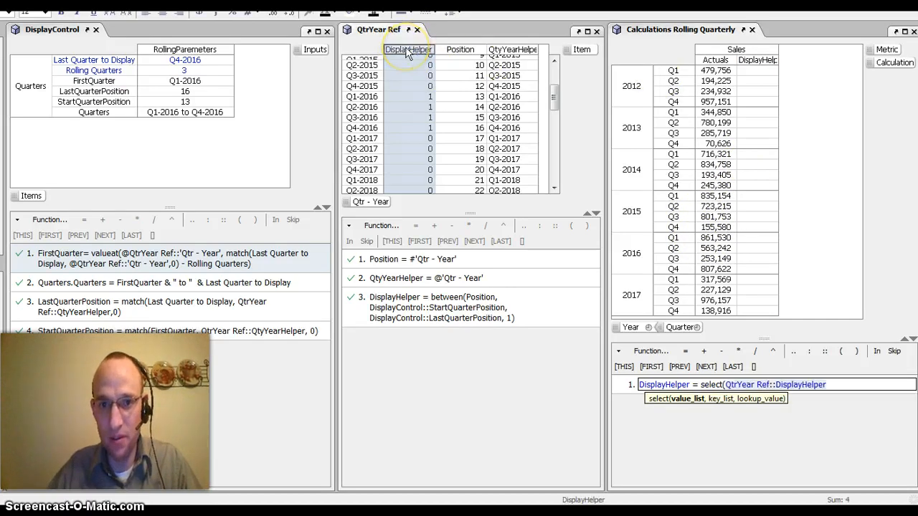
text(,)
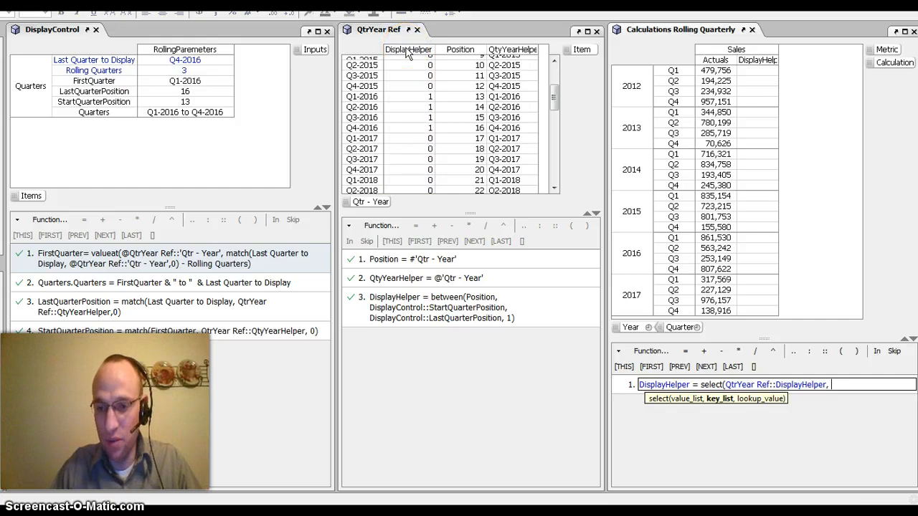
click(513, 52)
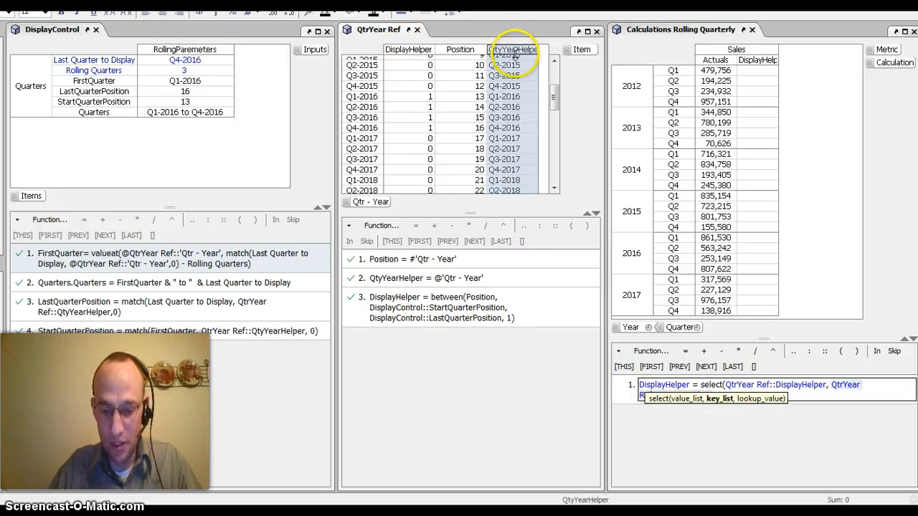
text(, @Q)
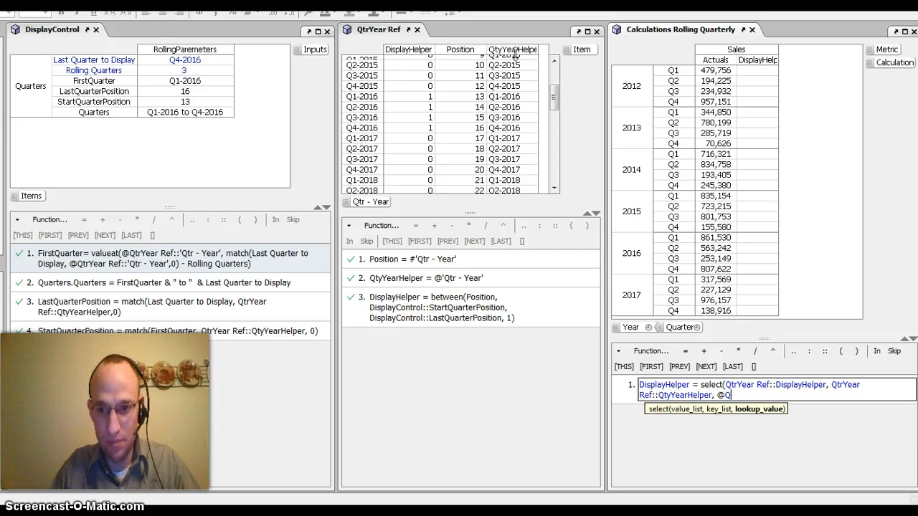
text("-" &)
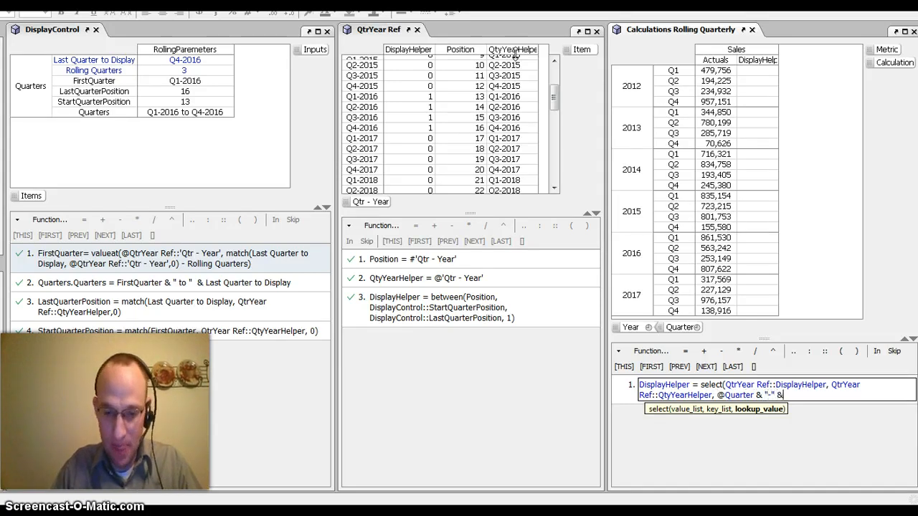
text( @Y)
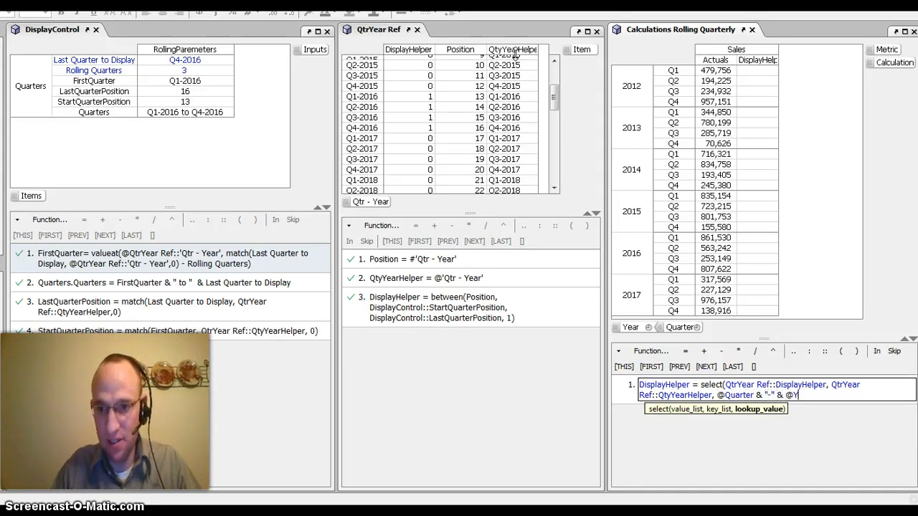
text(ear)
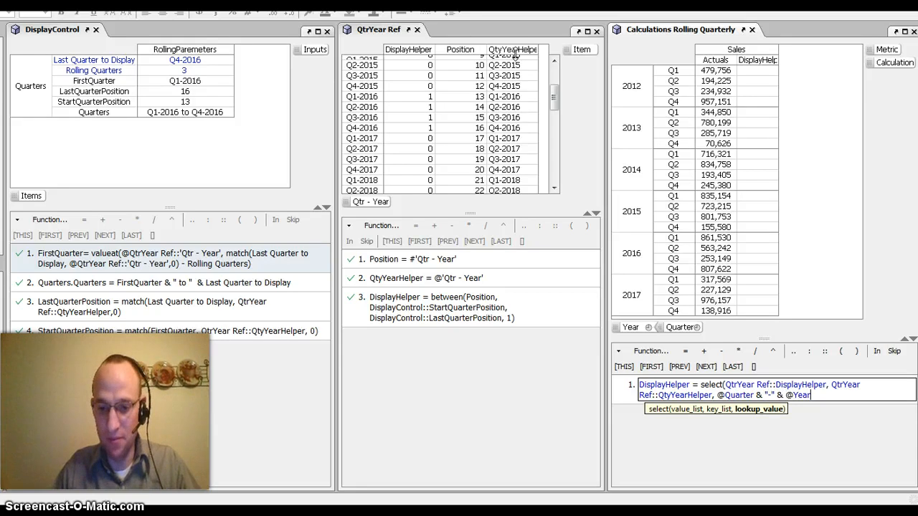
key(Return)
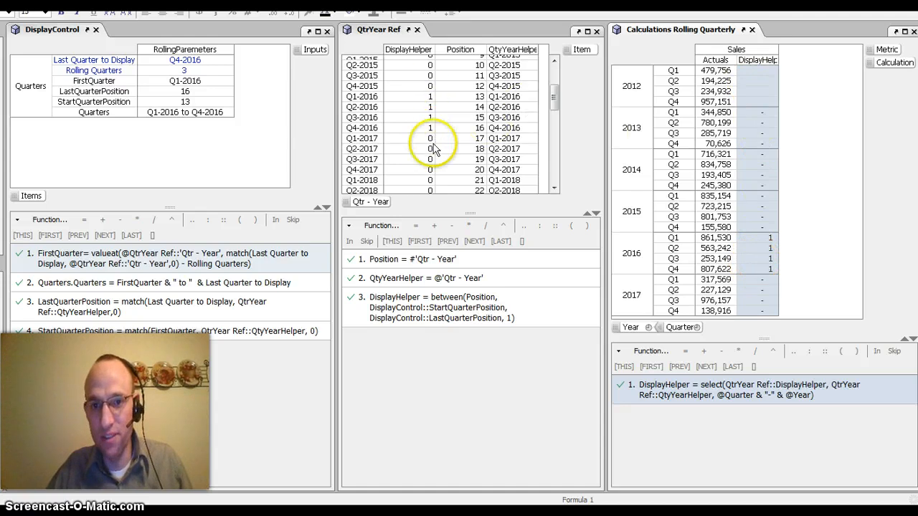
Step: In DisplayControl, set Last Quarter to Display to Q1-2017 and Rolling Quarters to 5 to test the flags
click(213, 63)
click(231, 63)
click(225, 82)
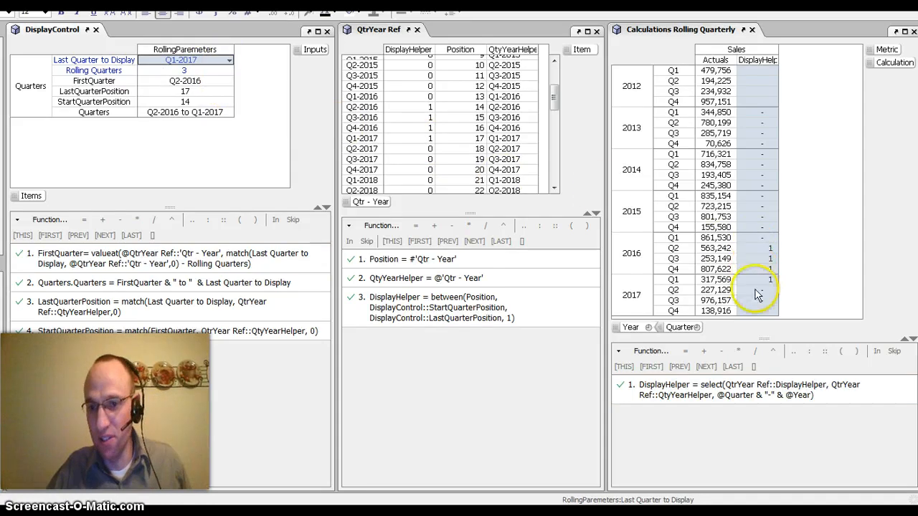
click(205, 72)
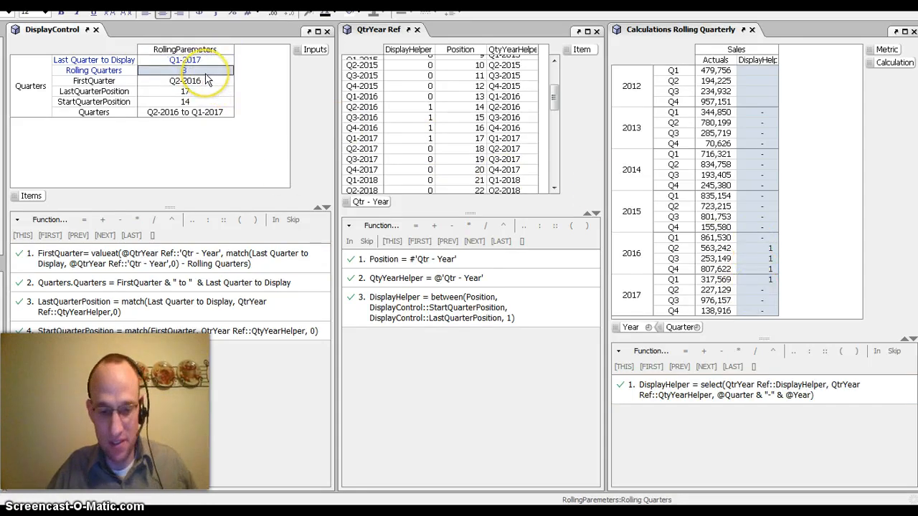
text(5)
key(Return)
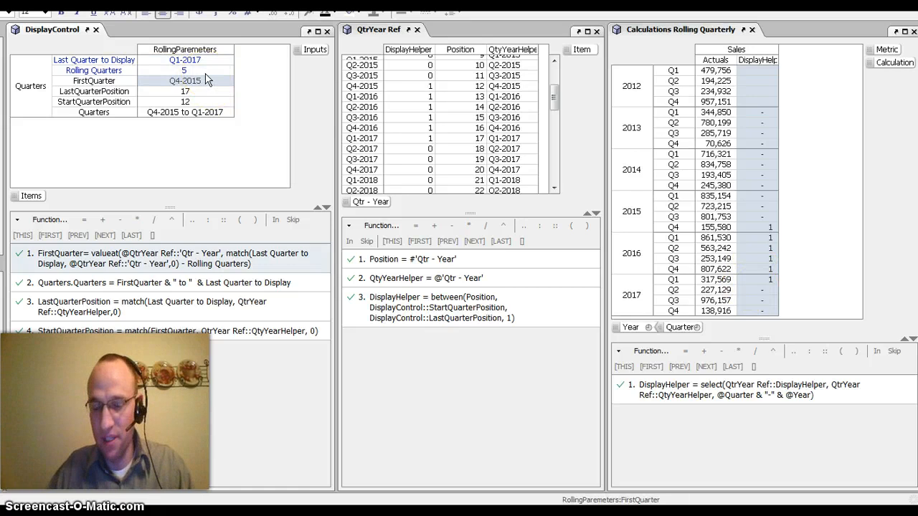
Step: Set Rolling Quarters to 10 and check the DisplayHelper flags in the sales matrix
click(206, 72)
text(10)
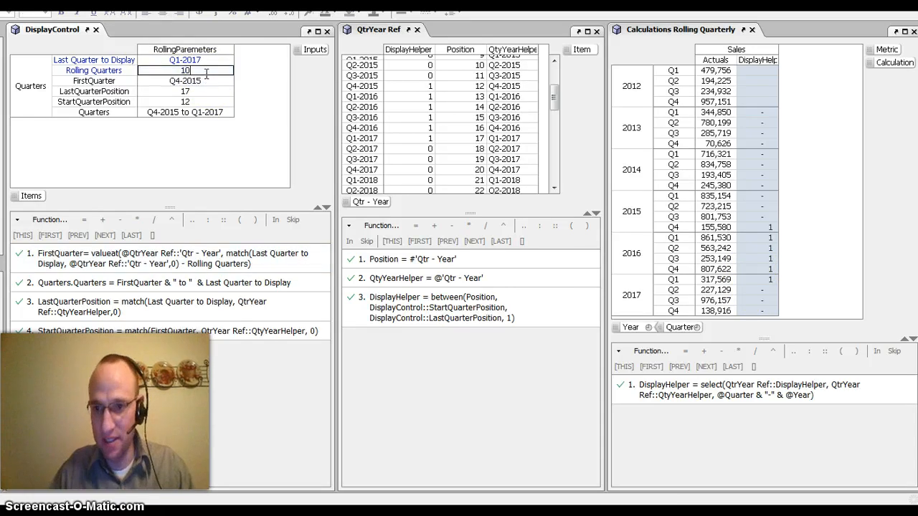
key(Return)
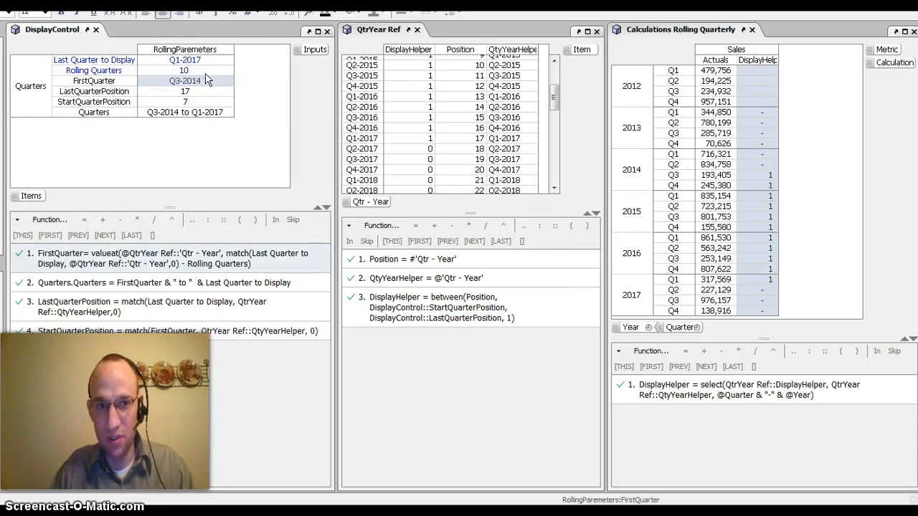
click(766, 174)
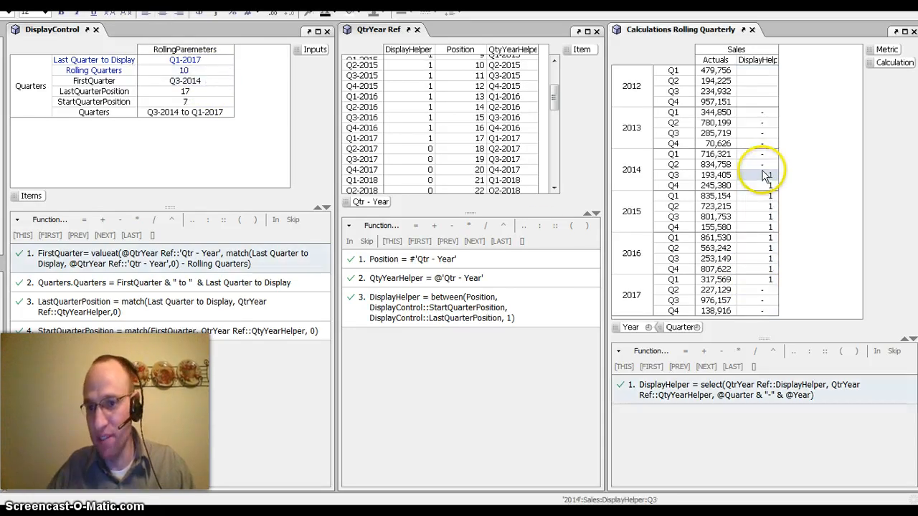
Step: Filter the DisplayHelper column in Calculations Rolling Quarterly by values so that only rows with 1 are shown
click(764, 62)
right_click(765, 62)
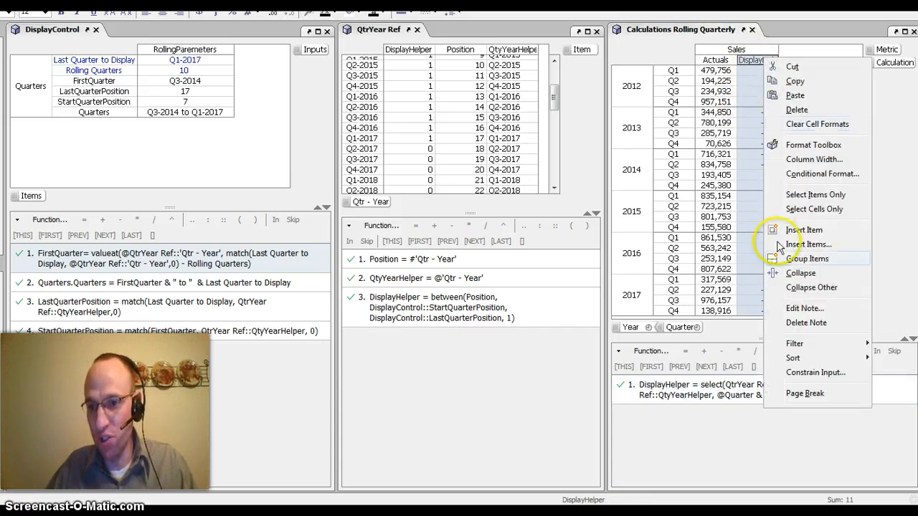
mouse_move(792, 358)
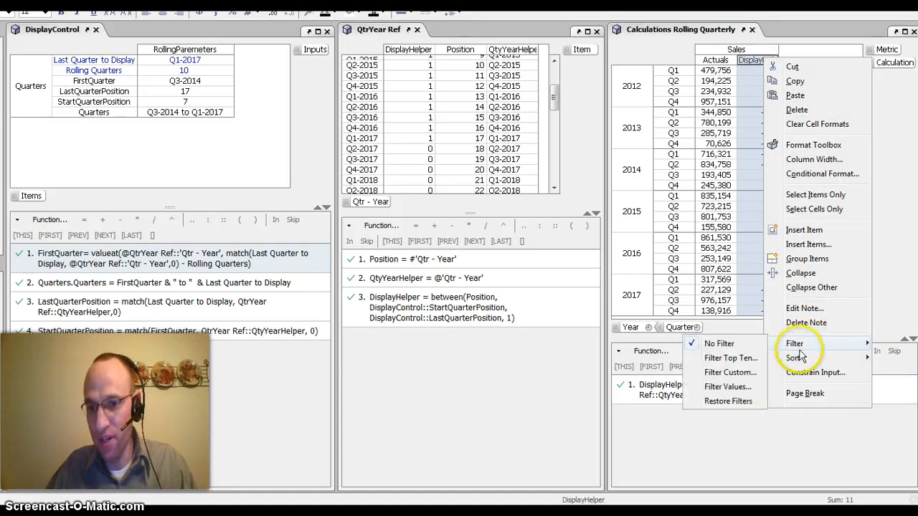
click(726, 386)
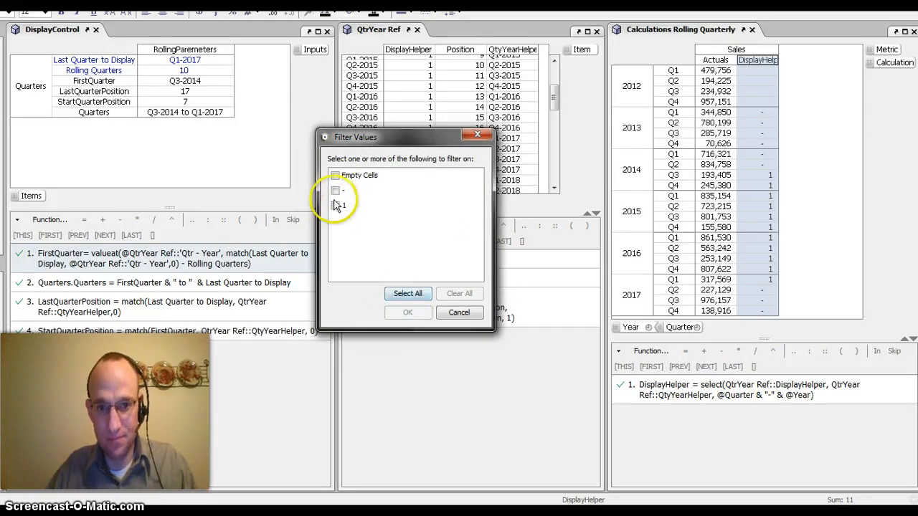
click(335, 206)
click(409, 312)
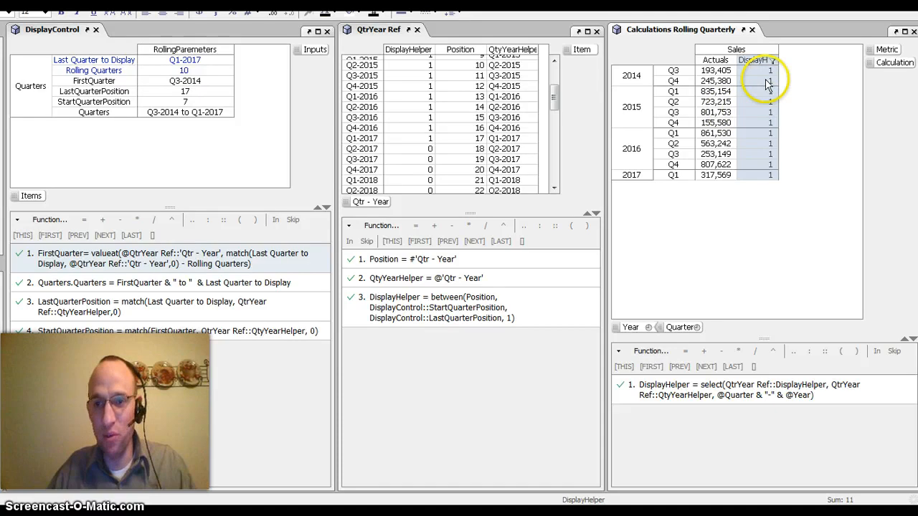
Step: In DisplayControl, set Rolling Quarters to 12 and Last Quarter to Display to Q3-2017
click(184, 71)
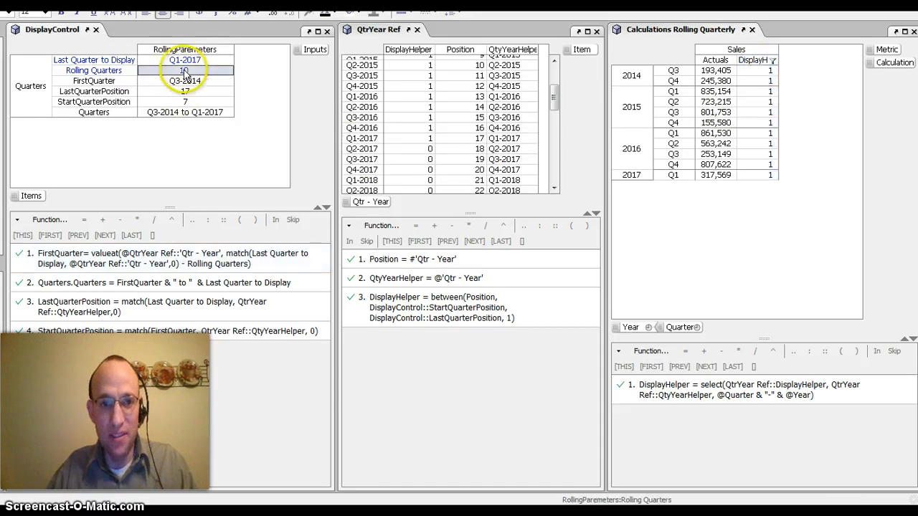
text(1)
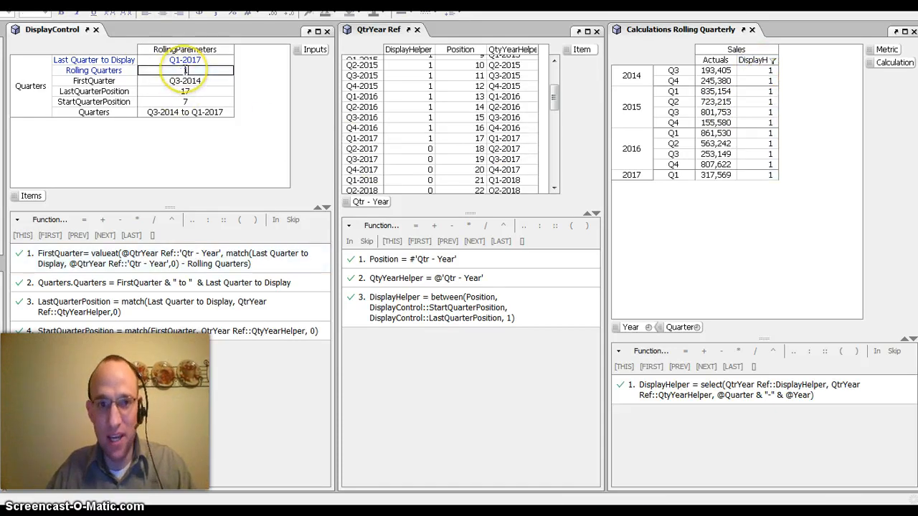
text(2)
click(185, 83)
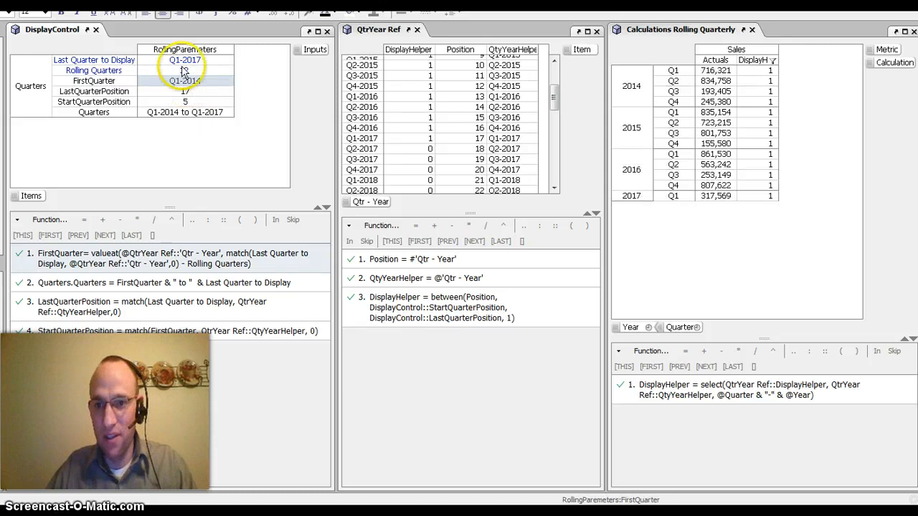
click(188, 60)
click(231, 62)
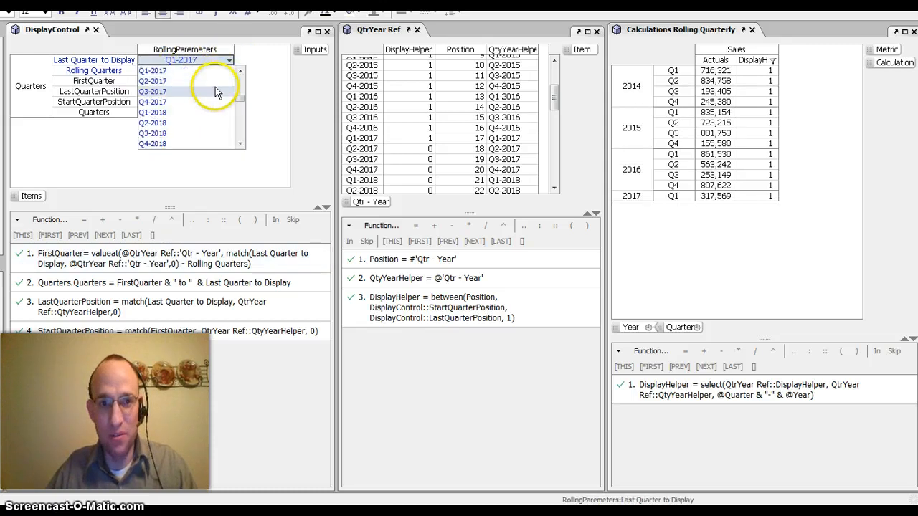
click(213, 90)
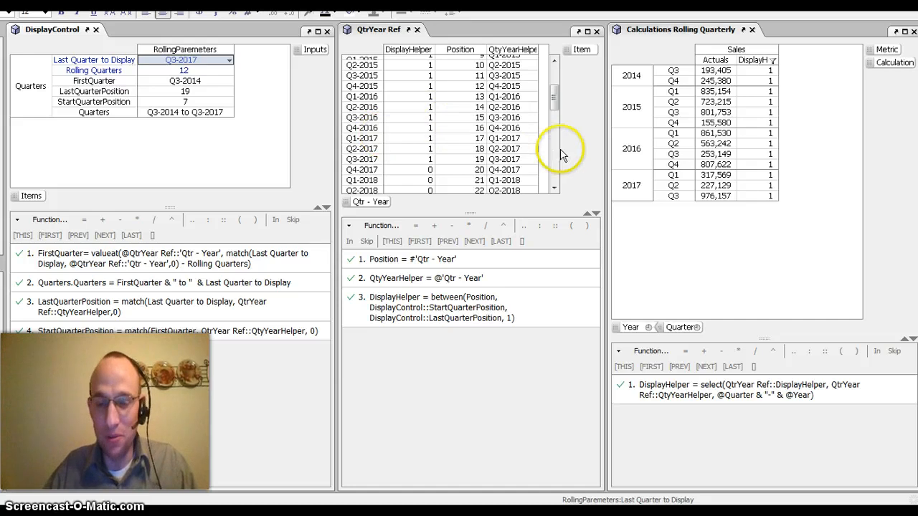
Step: Switch to the PowerPoint presentation and go to the slide with the contact details
key(alt+Tab)
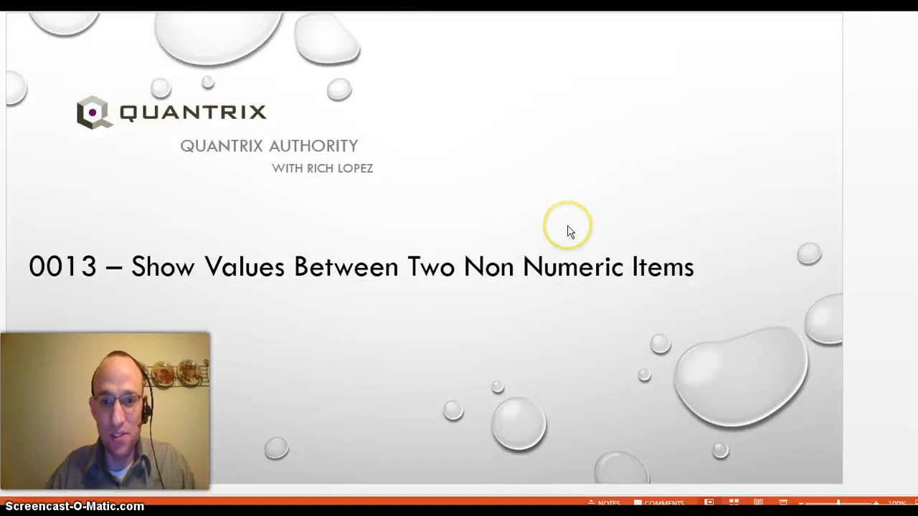
click(567, 231)
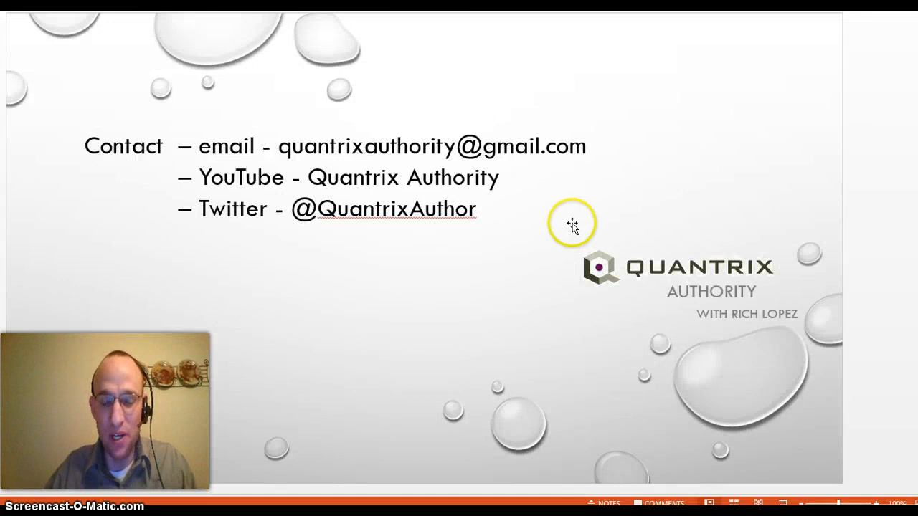